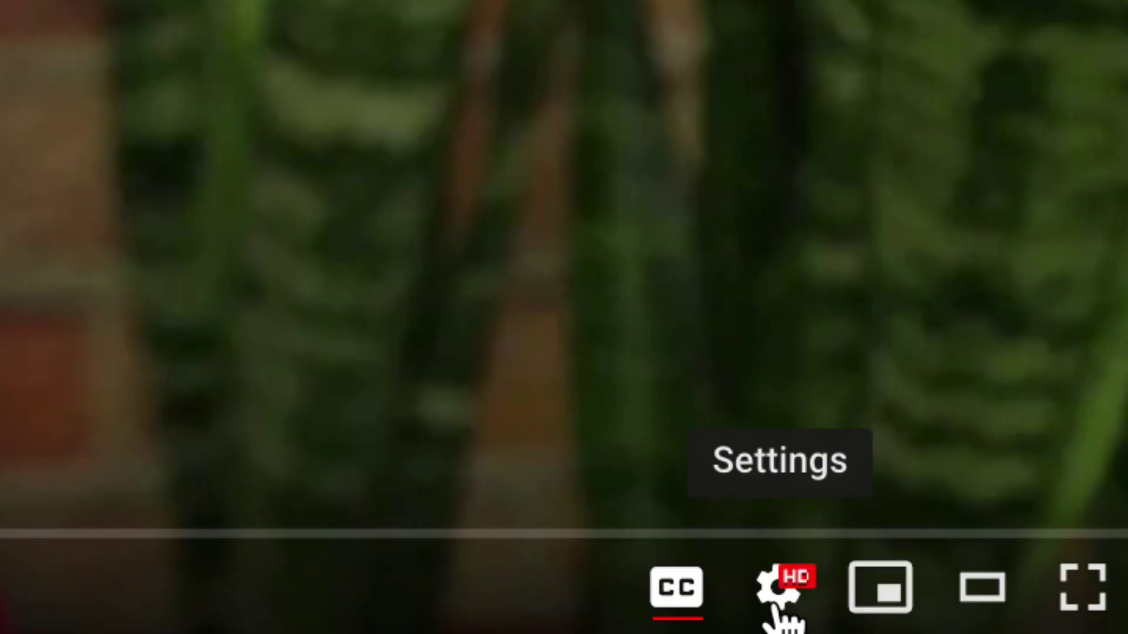
Open the video player's Settings menu before heading to the channel home page
click(781, 587)
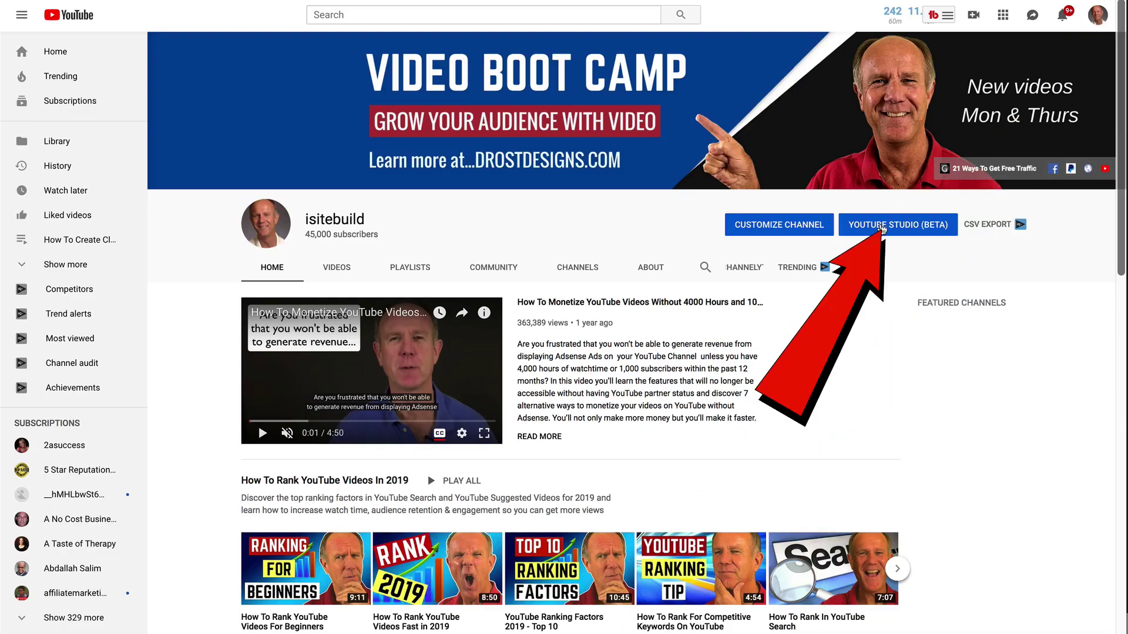
Open YouTube Studio's Transcriptions list and pick the Van Life Channel video
click(881, 227)
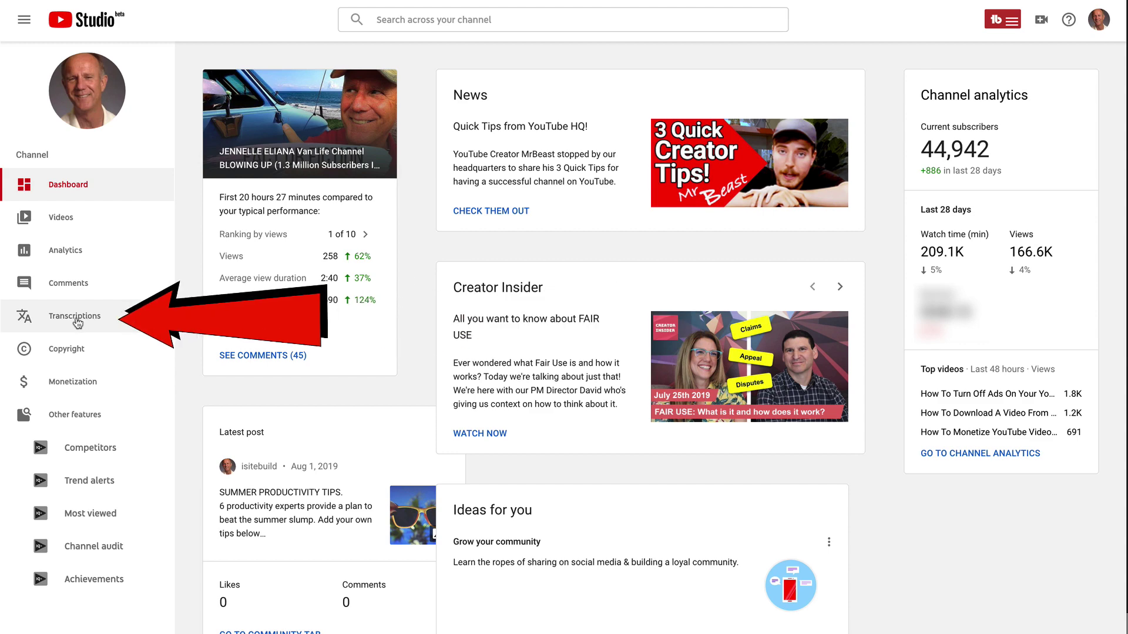
click(76, 318)
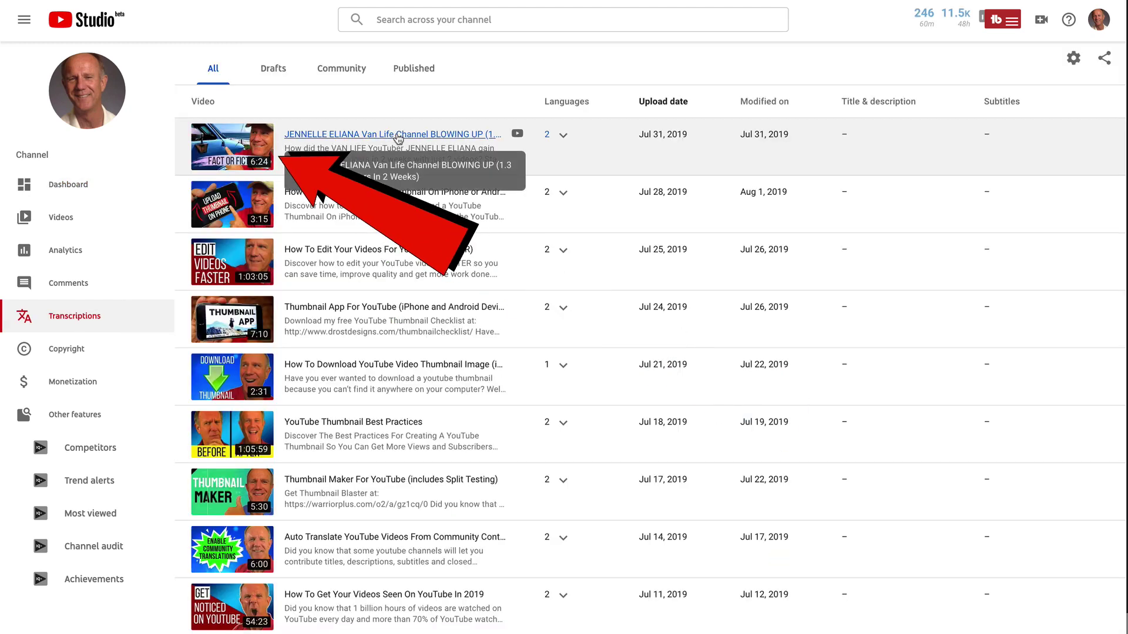
click(398, 135)
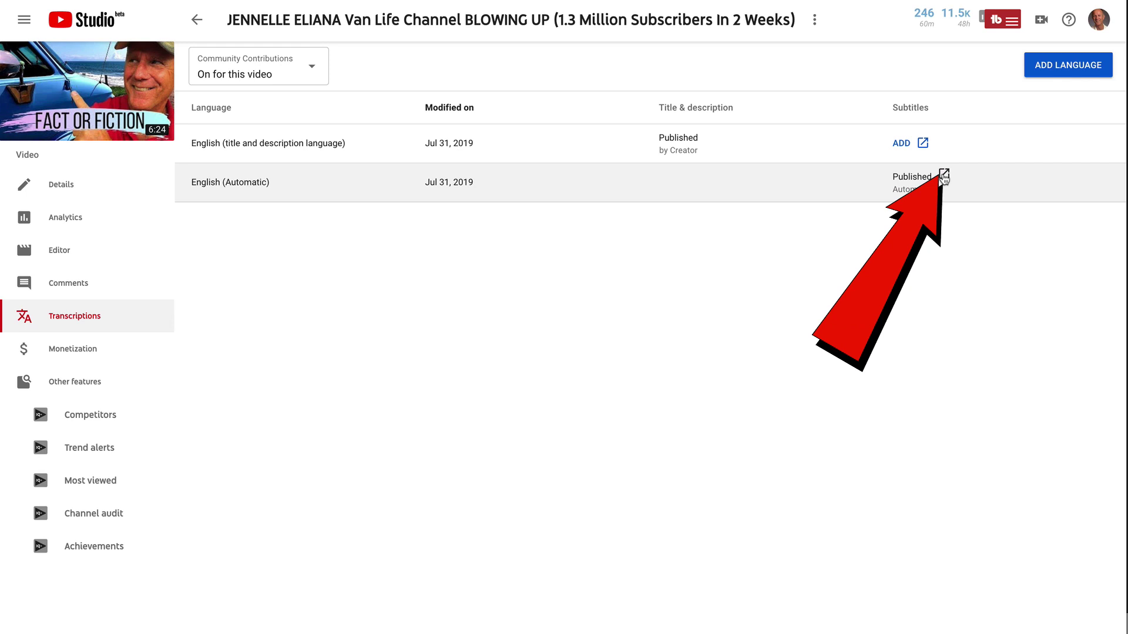
Capitalise the first caption's 'H', correct the misspelled name's ending to 'en', and publish the edits
click(944, 176)
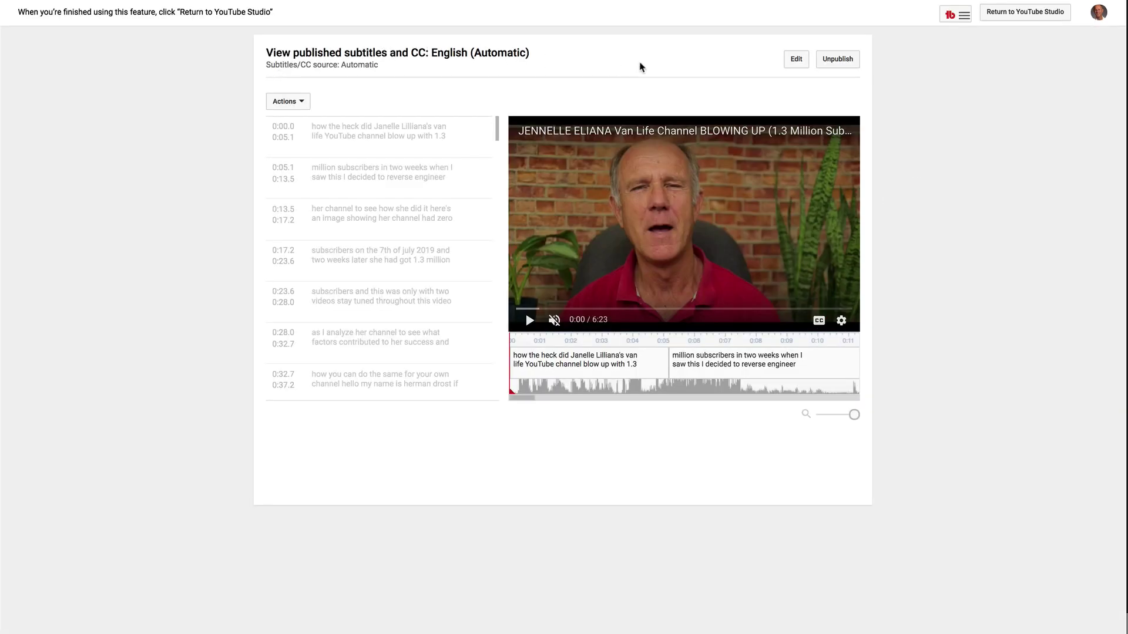
click(796, 60)
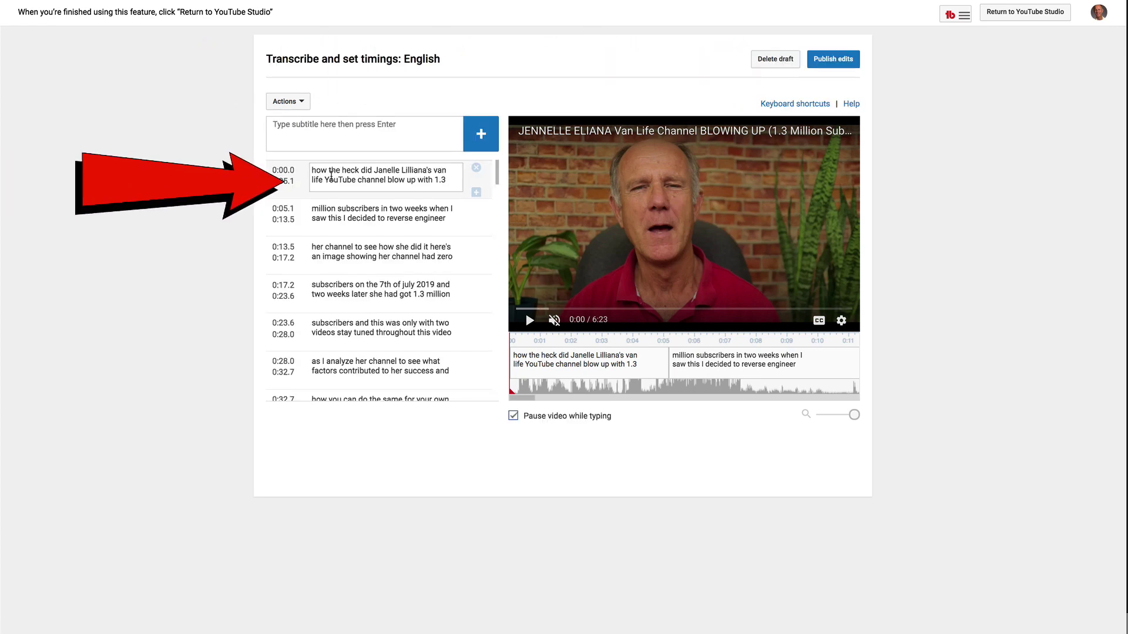
key(Delete)
text(H)
click(381, 170)
key(BackSpace)
text(en)
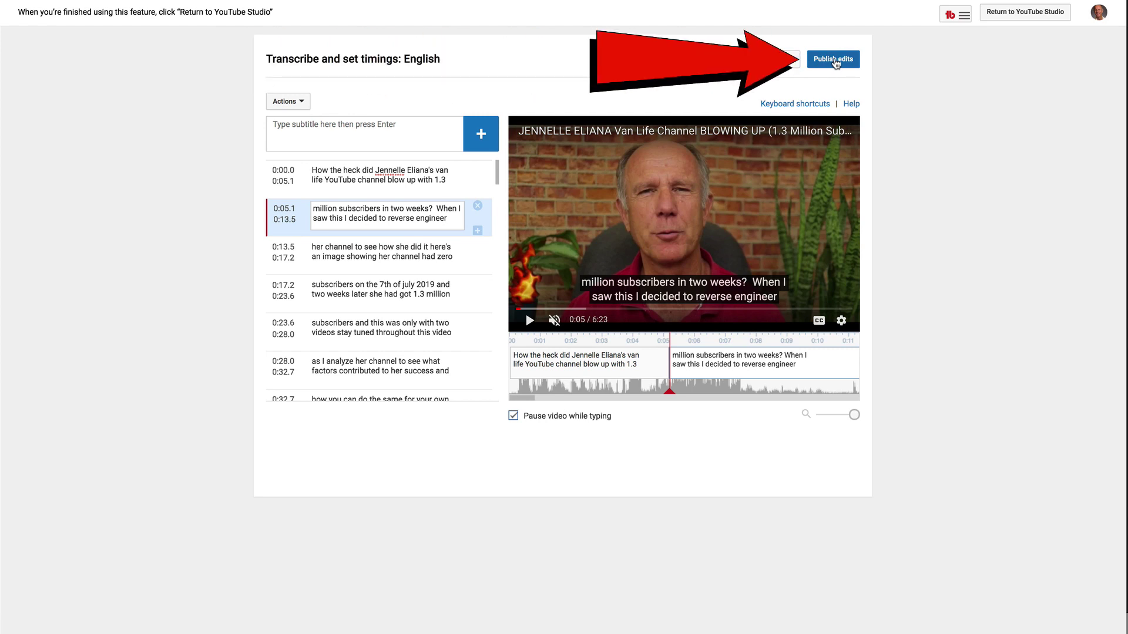
click(836, 60)
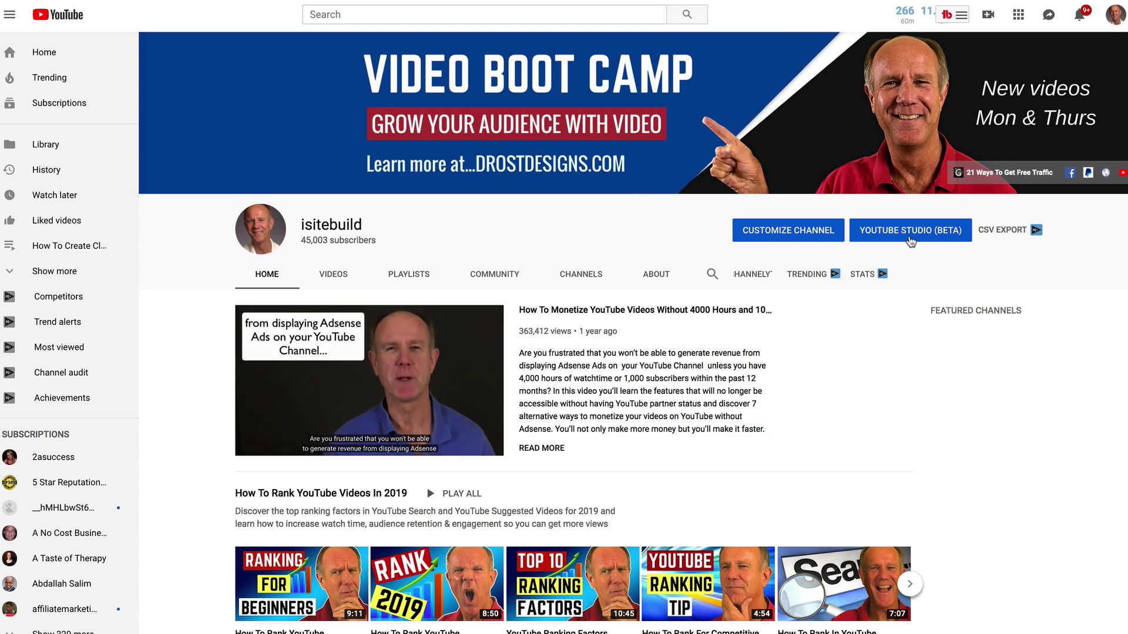
Return to the Van Life Channel video's subtitles in Studio and add a new English track
click(917, 238)
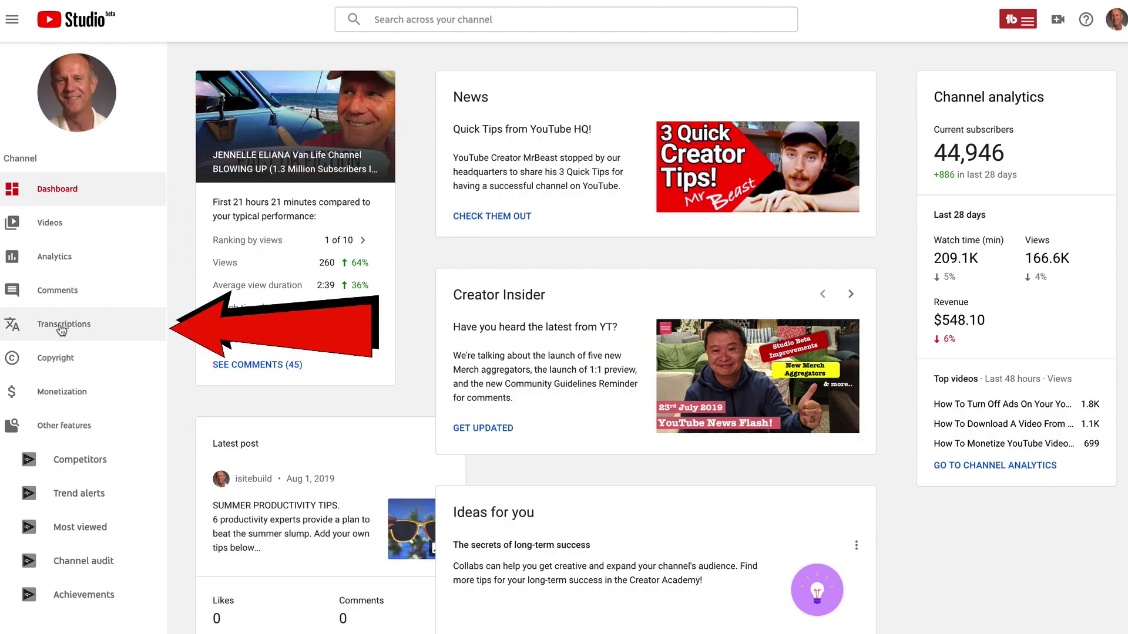
click(60, 327)
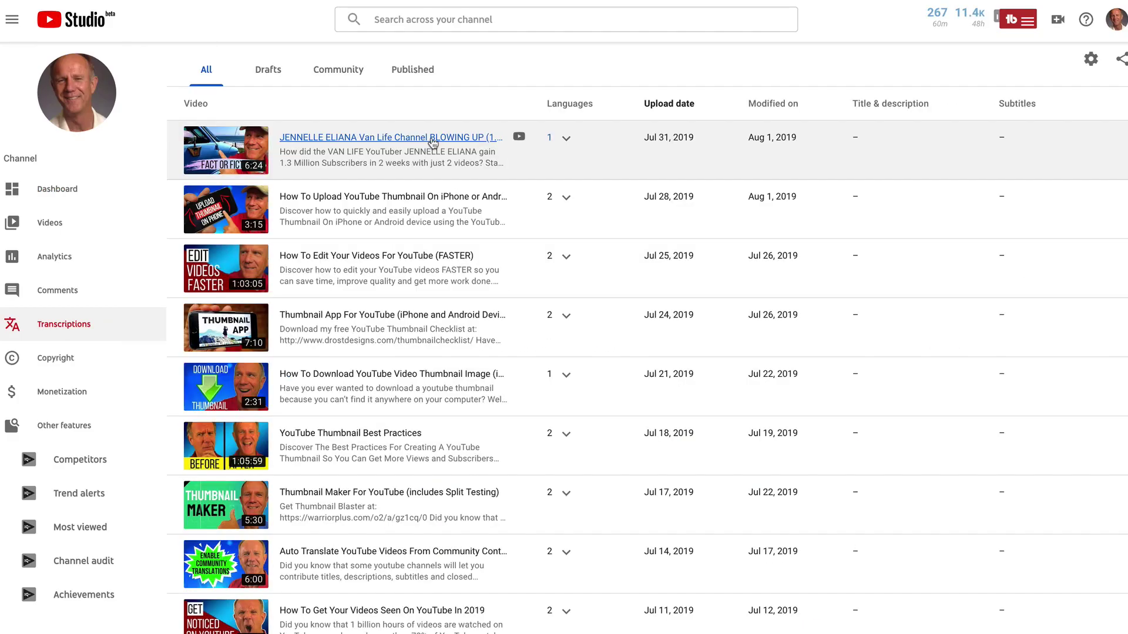
click(386, 142)
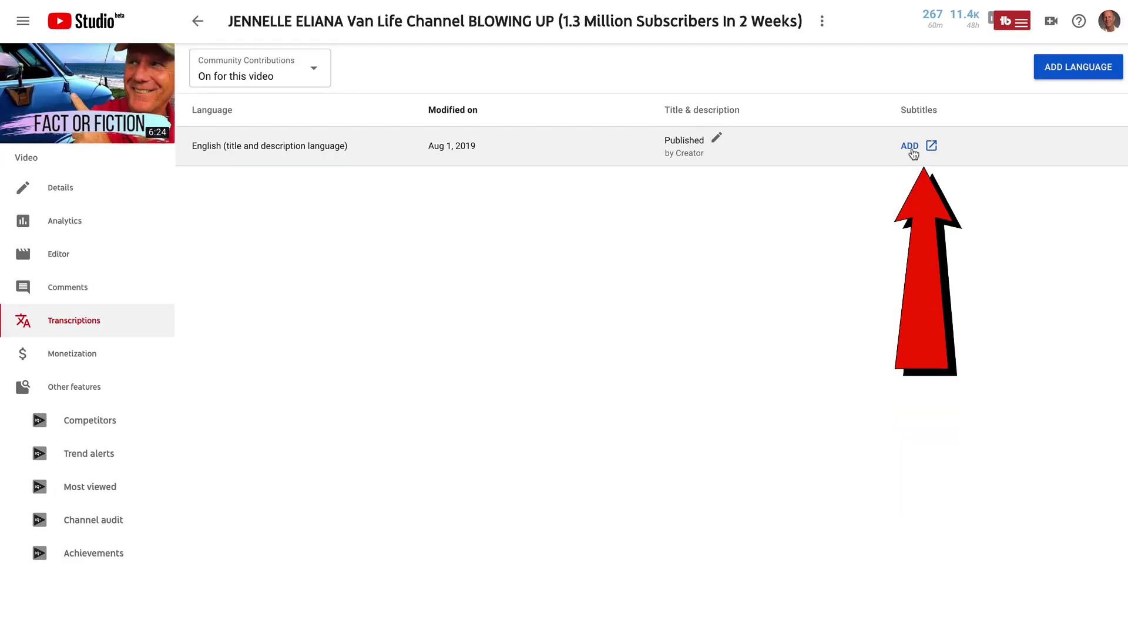
click(912, 433)
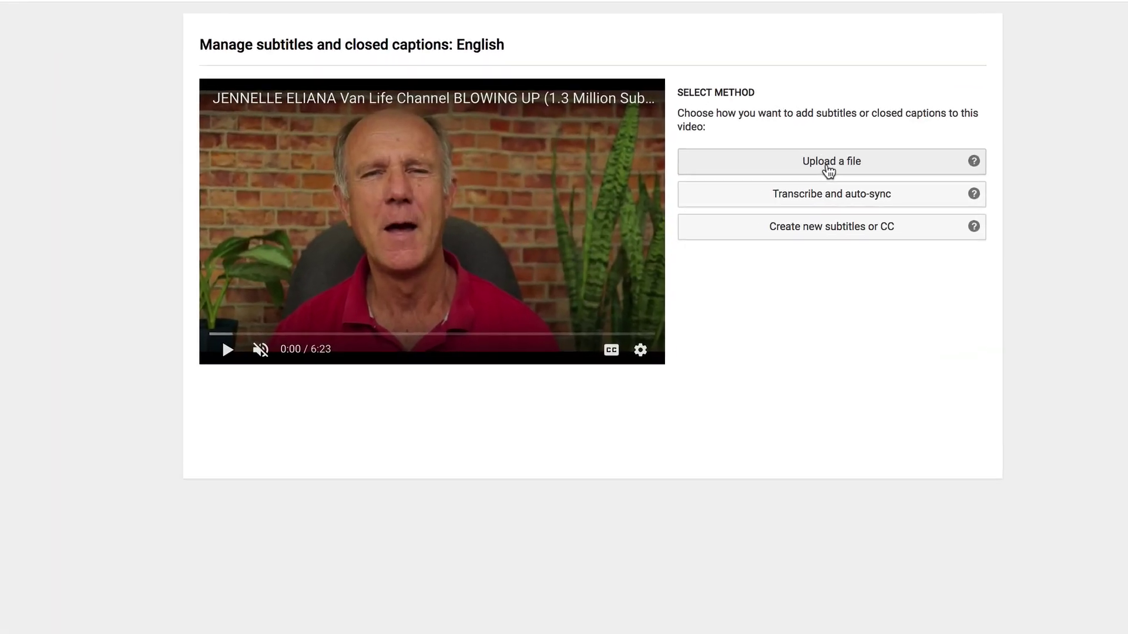
click(971, 163)
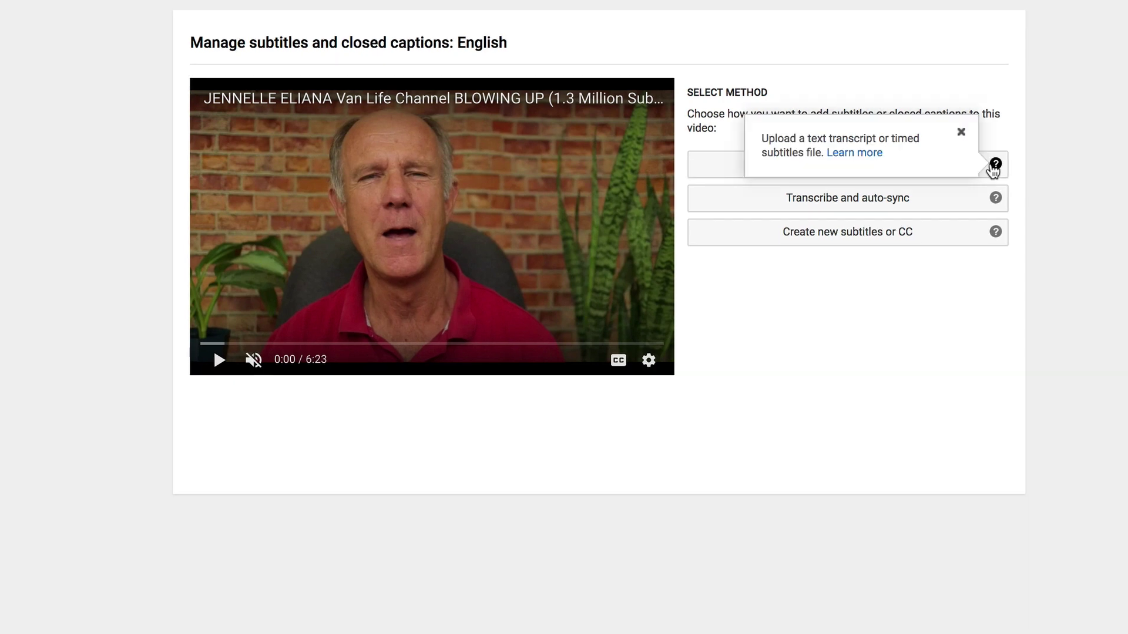
Compare the upload and Transcribe and auto-sync help tips, then select the full transcript text
click(1063, 181)
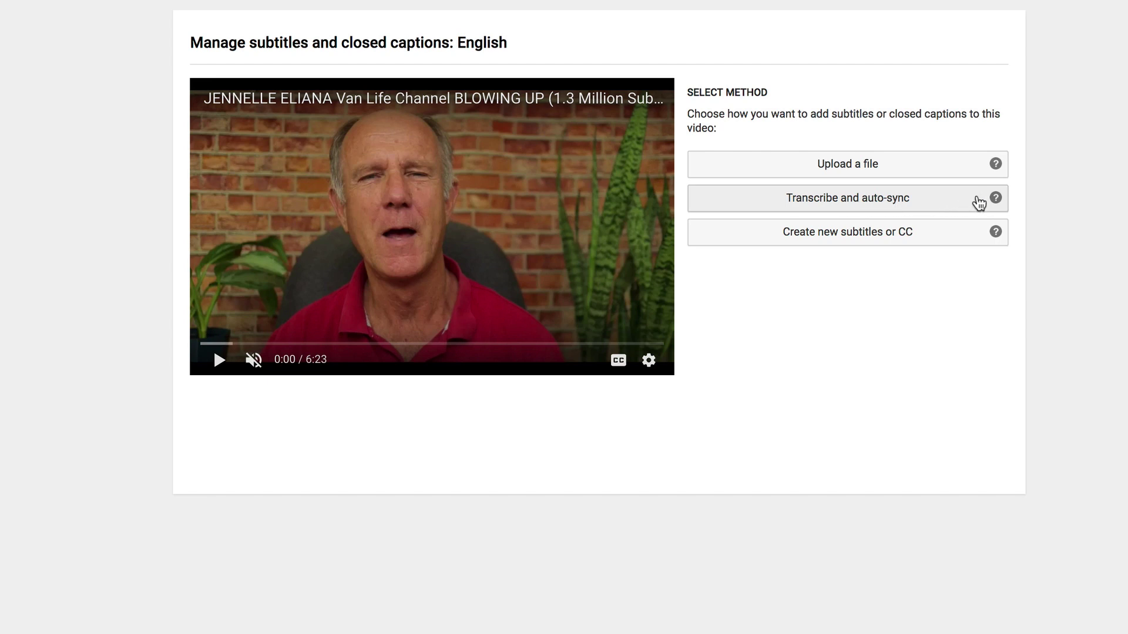
click(995, 198)
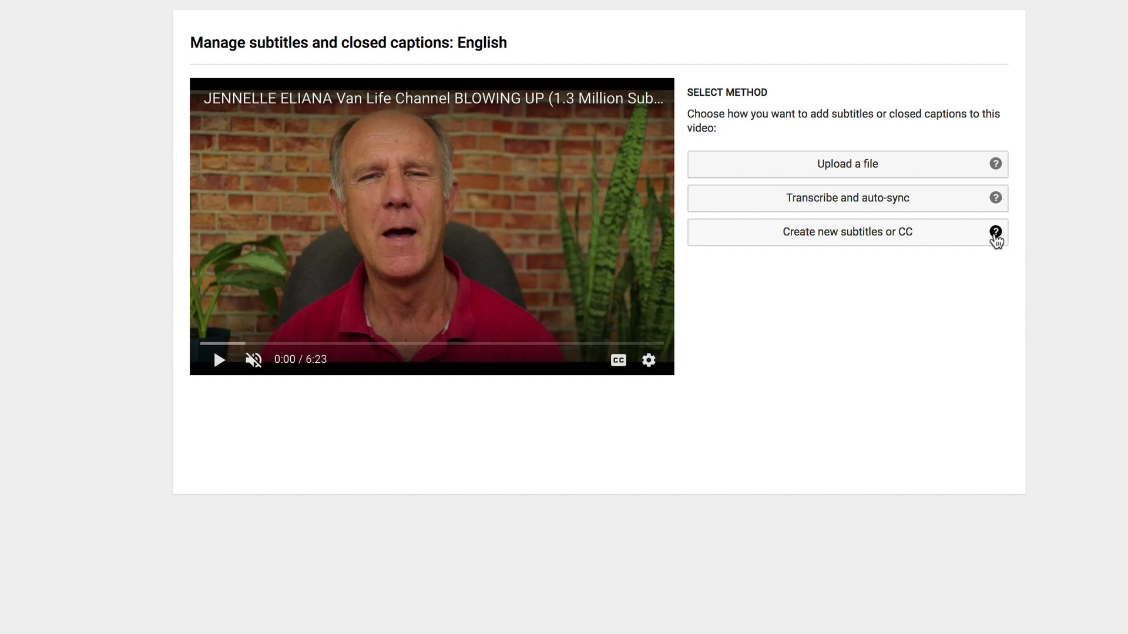
mouse_move(995, 238)
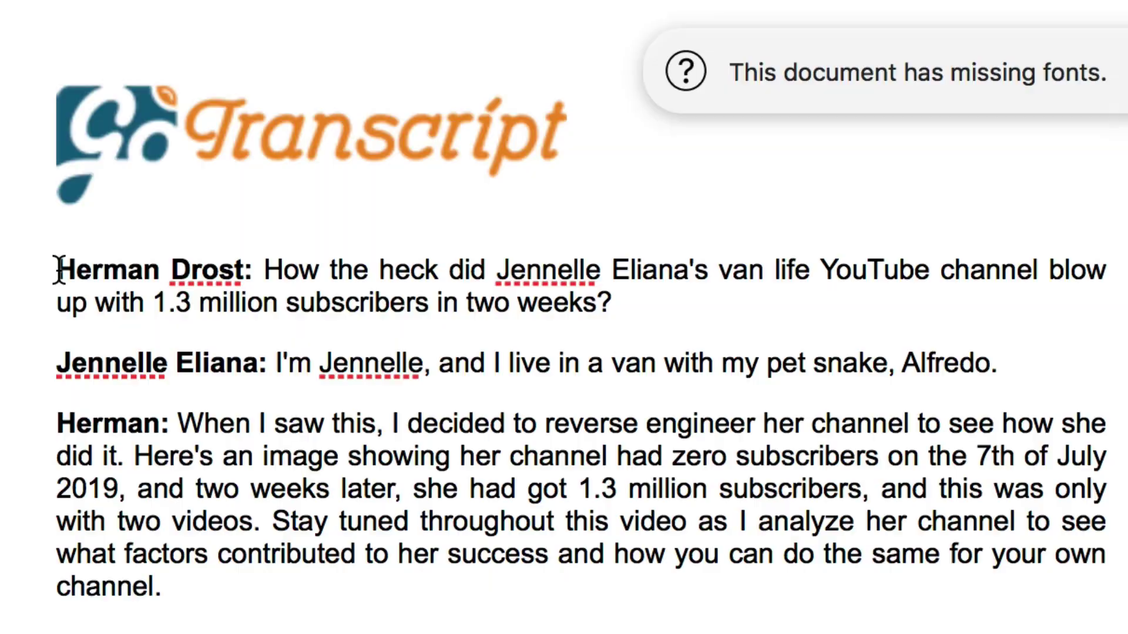
drag(59, 271, 329, 632)
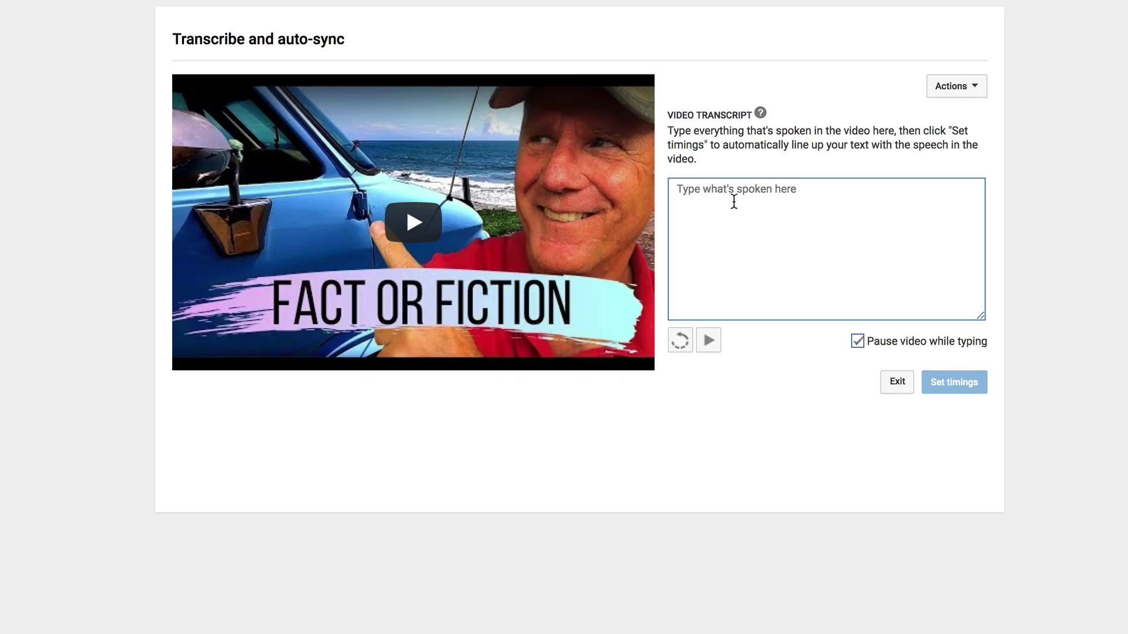
Paste the copied transcript into the transcript box and set its timings automatically
right_click(734, 202)
click(806, 327)
click(963, 383)
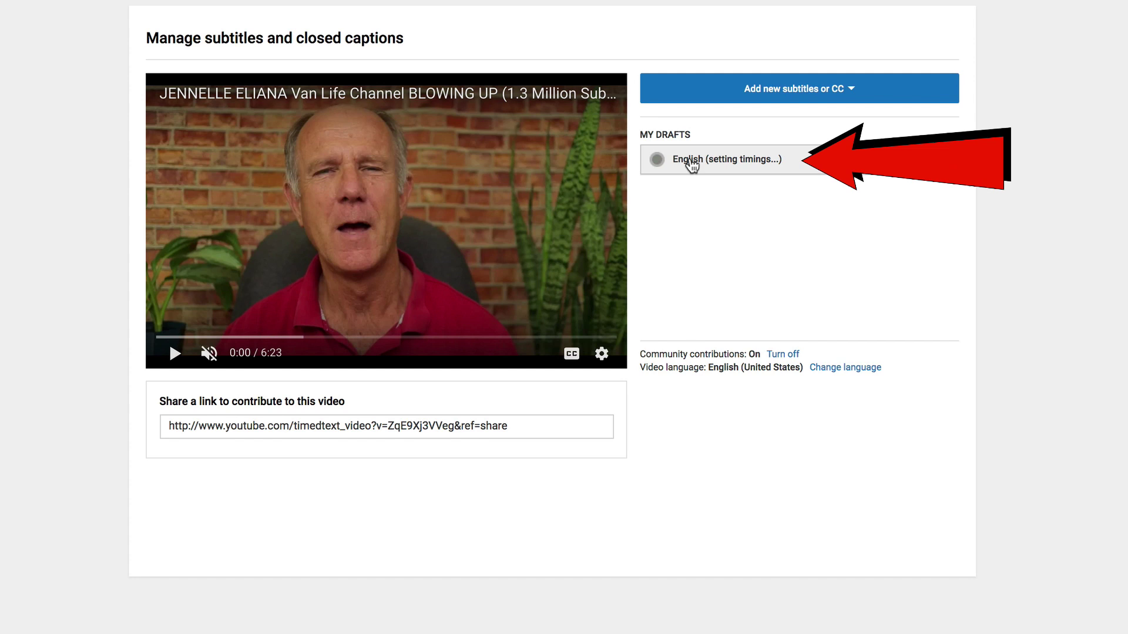
Play the English draft to check caption timing, then publish the synced subtitles
click(692, 162)
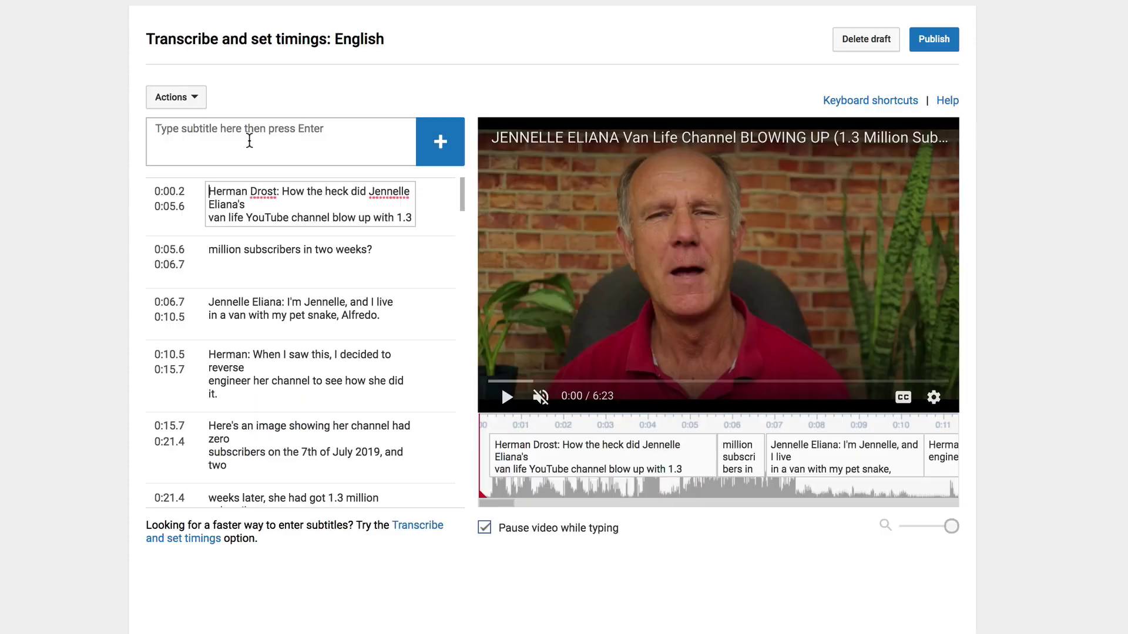
click(507, 397)
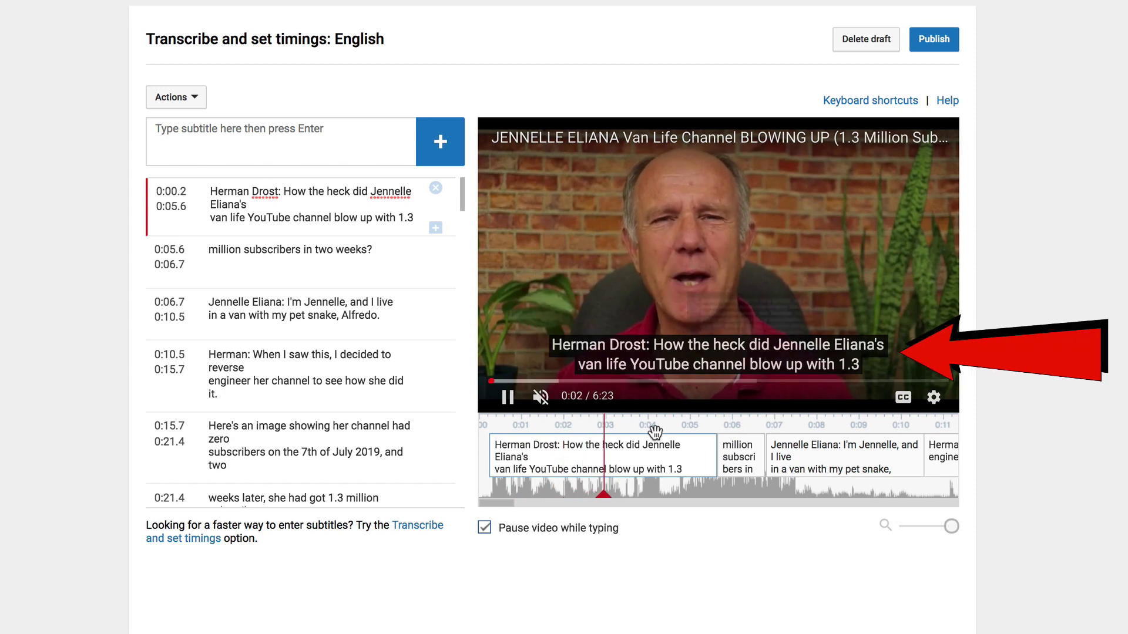
click(880, 463)
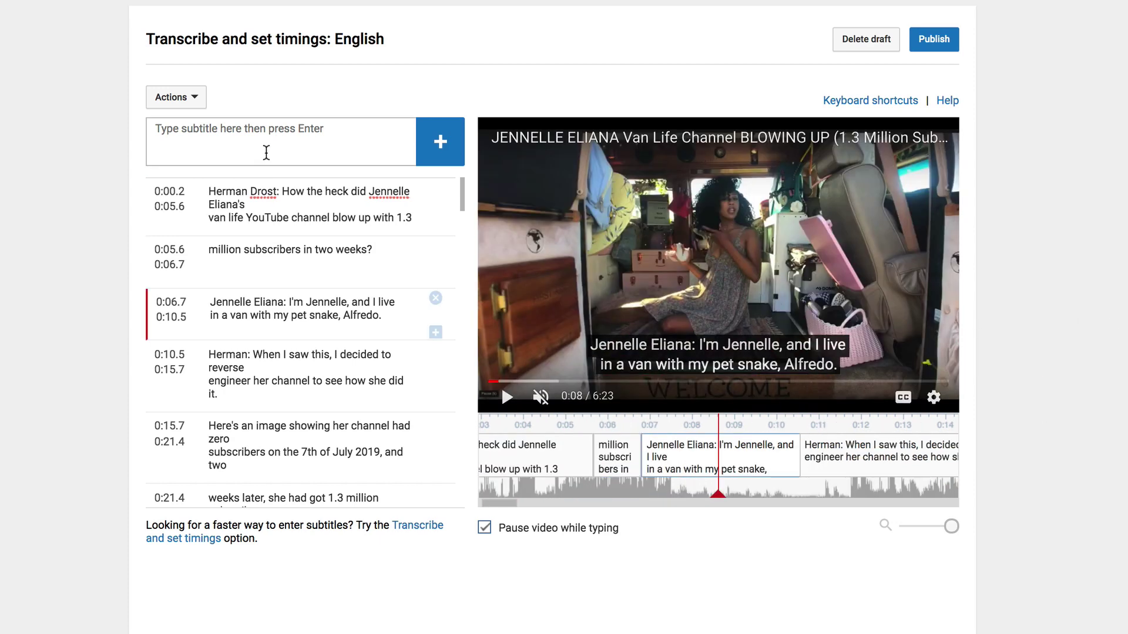
click(933, 40)
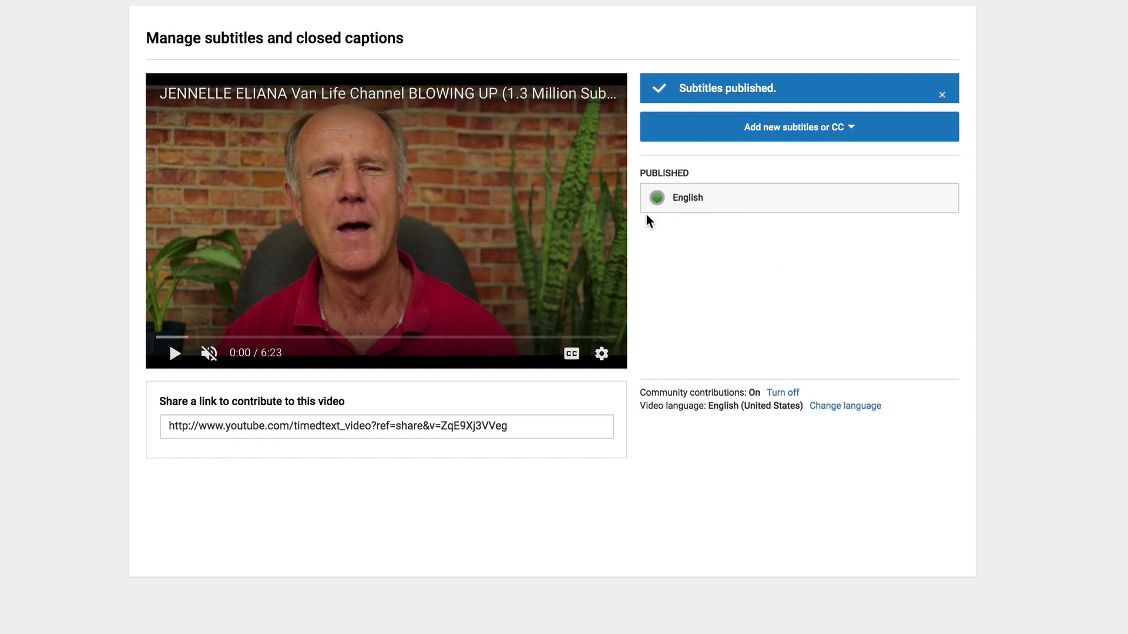
click(677, 206)
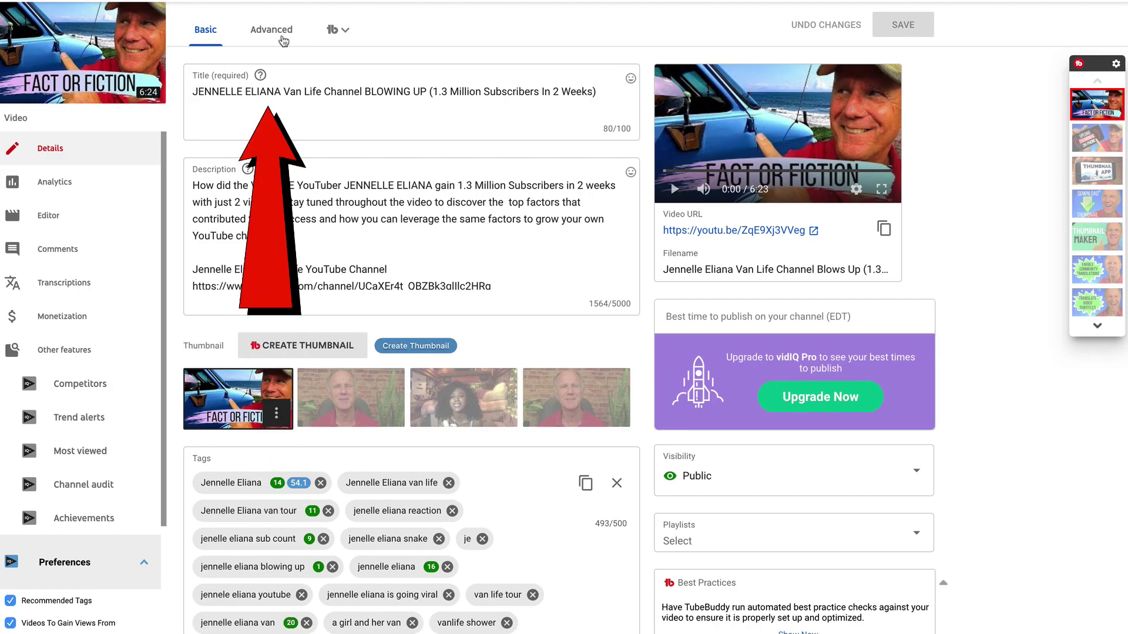
From the Advanced tab, upload the timed .docx as English (United States) subtitles
click(279, 38)
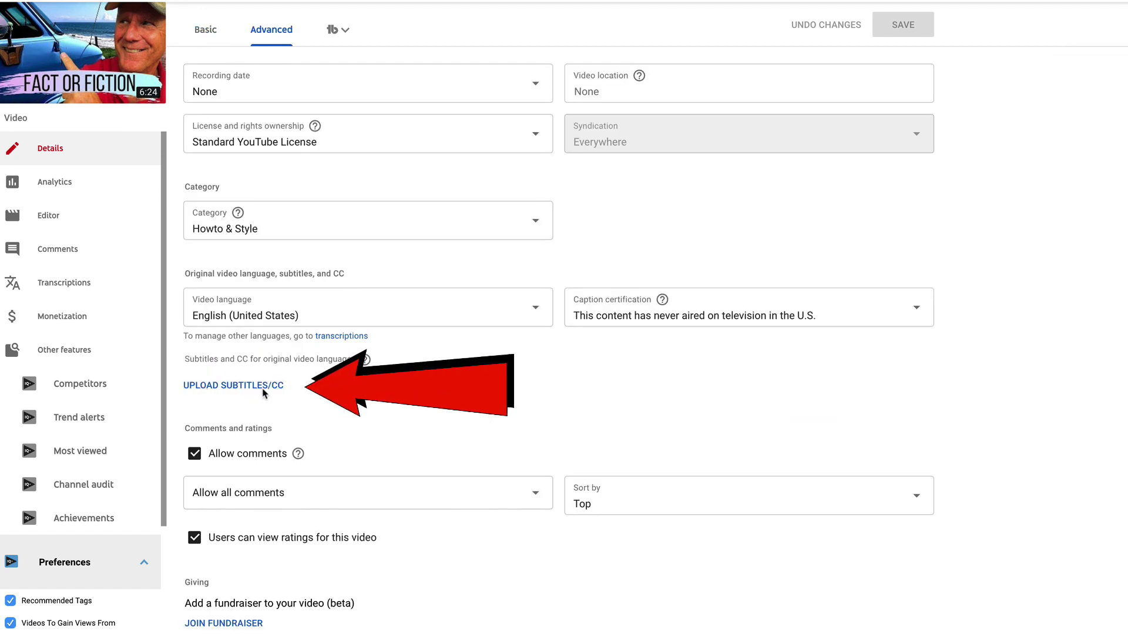
click(262, 388)
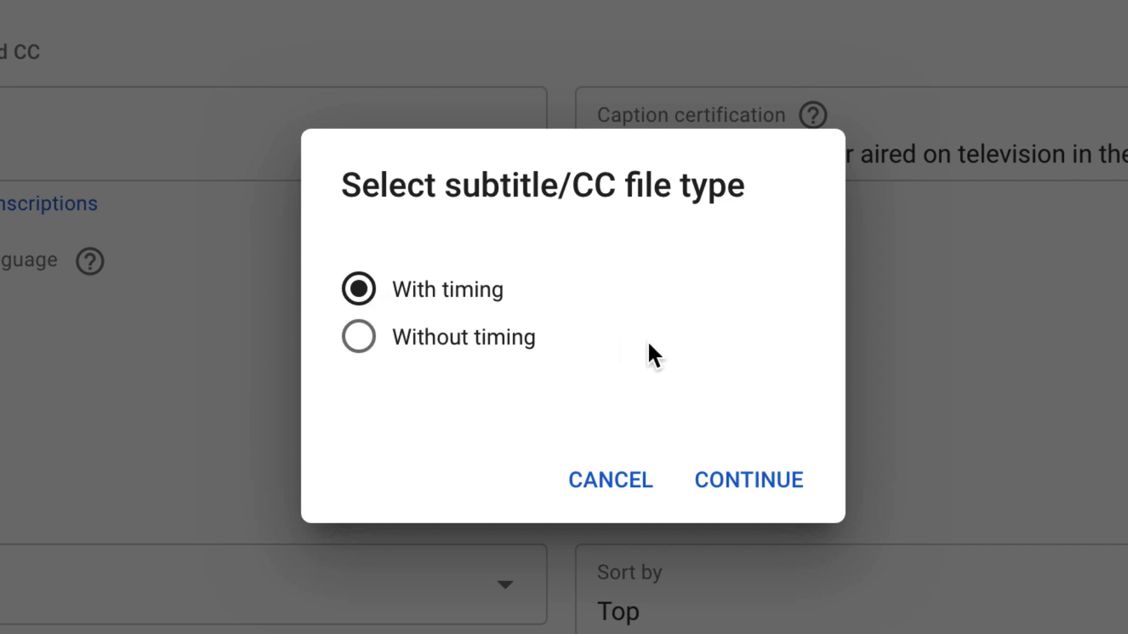
click(748, 474)
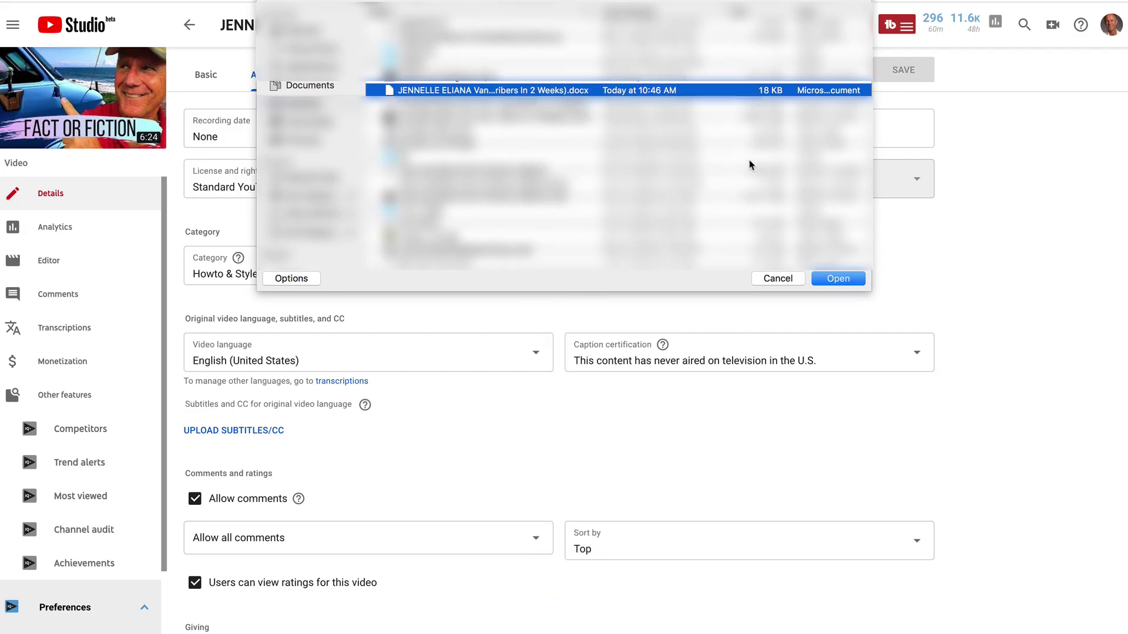
click(838, 278)
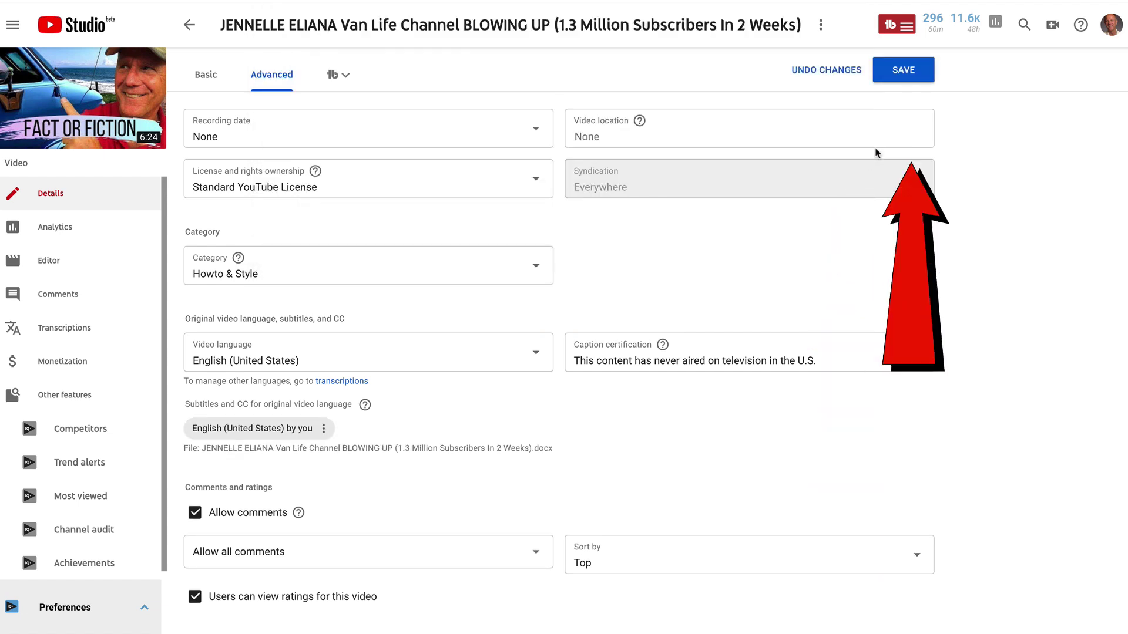